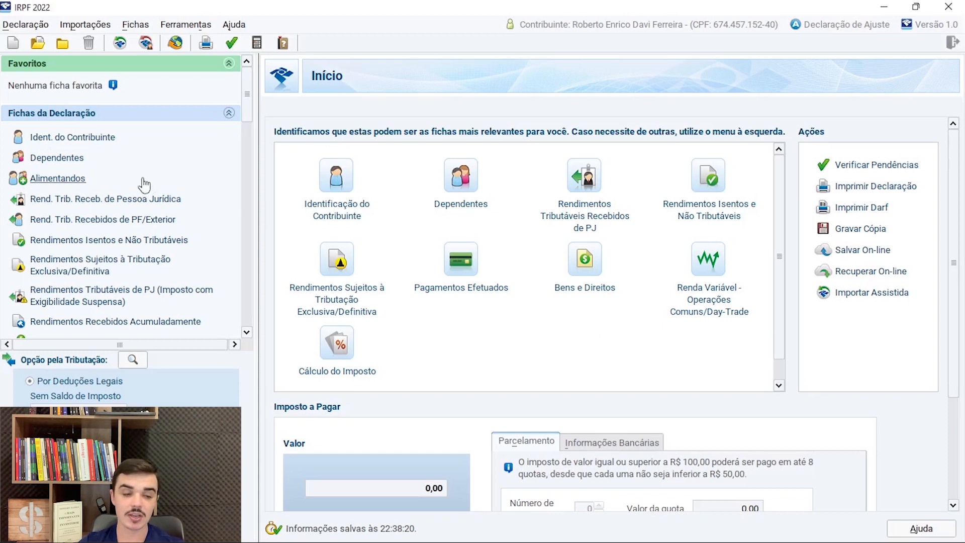
# Open the Operações Comuns / Day-Trade form in the Renda Variável section of the declaration
pyautogui.scroll(-3, 121, 176)
pyautogui.scroll(-15, 101, 204)
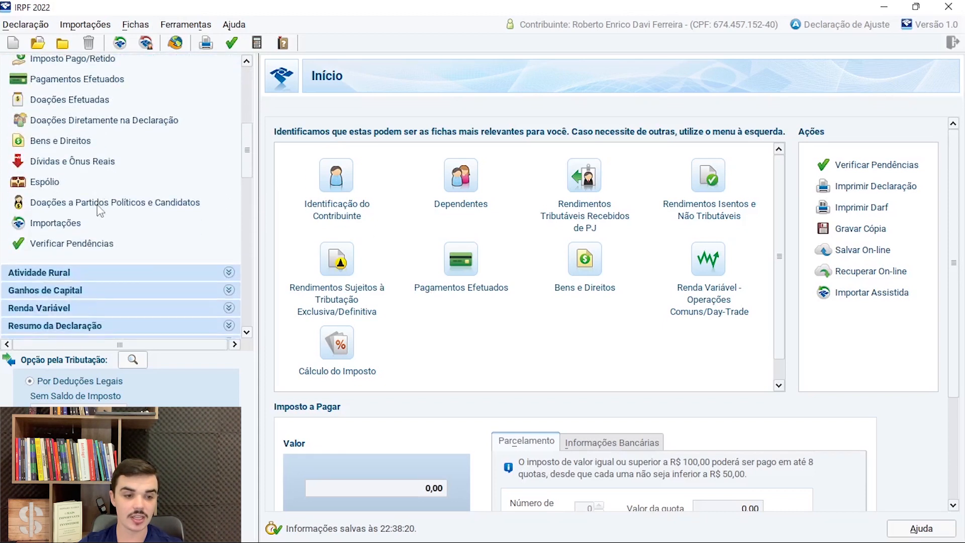
pyautogui.click(38, 258)
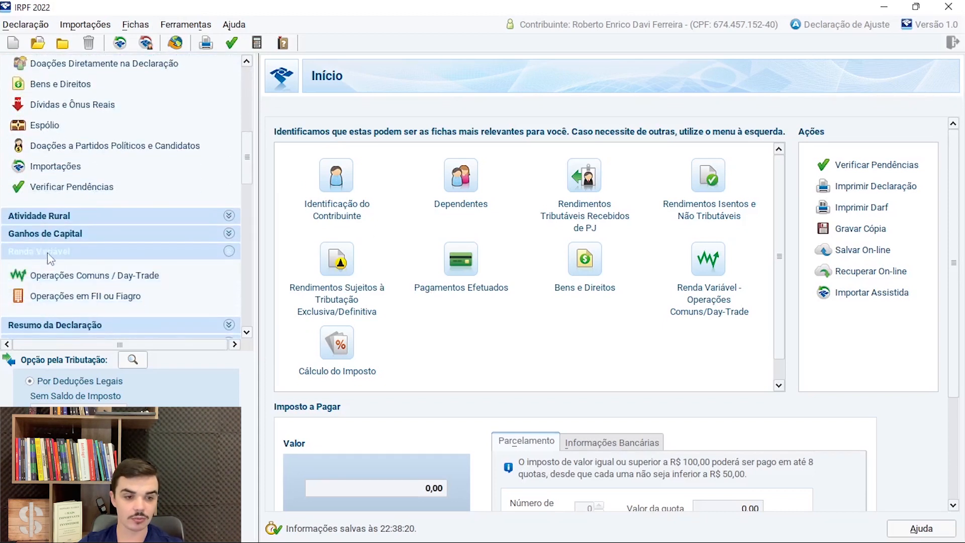
pyautogui.click(75, 275)
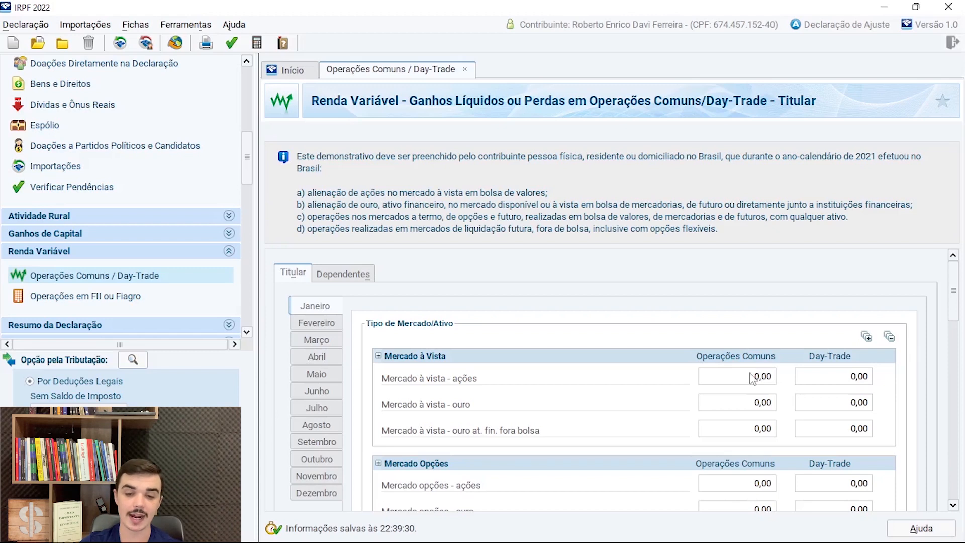
# Examine January's market types and the tax rates in Resultados for common and day-trade operations
pyautogui.scroll(-2, 419, 384)
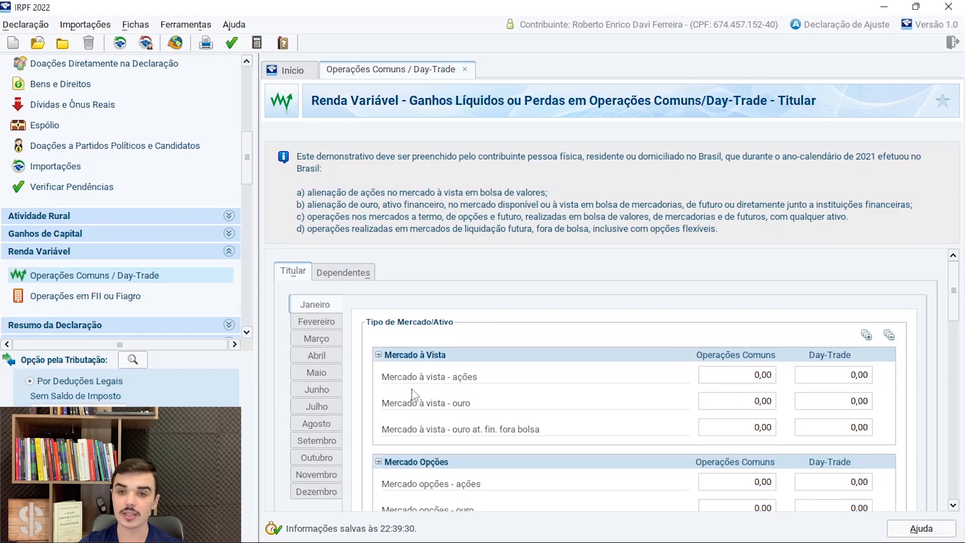
pyautogui.scroll(-3, 506, 402)
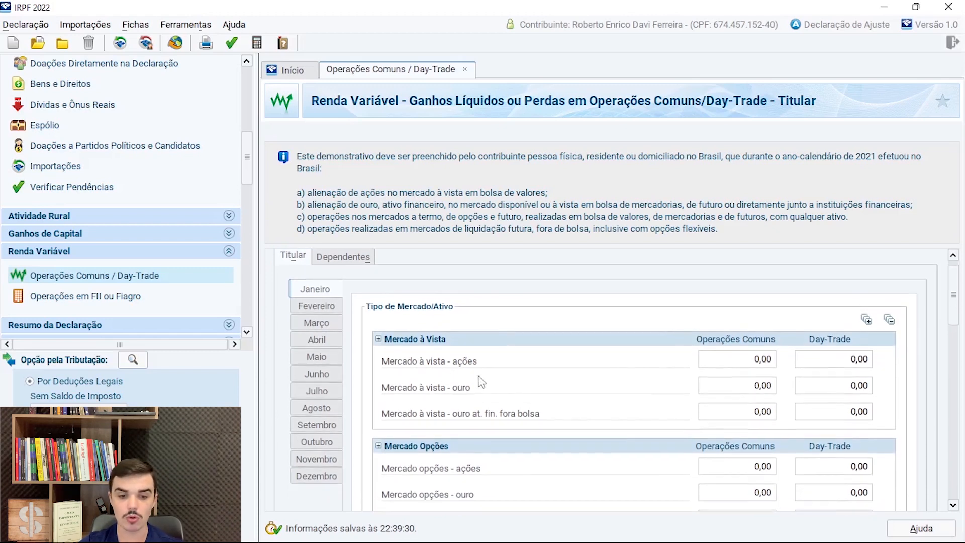
pyautogui.scroll(-5, 953, 320)
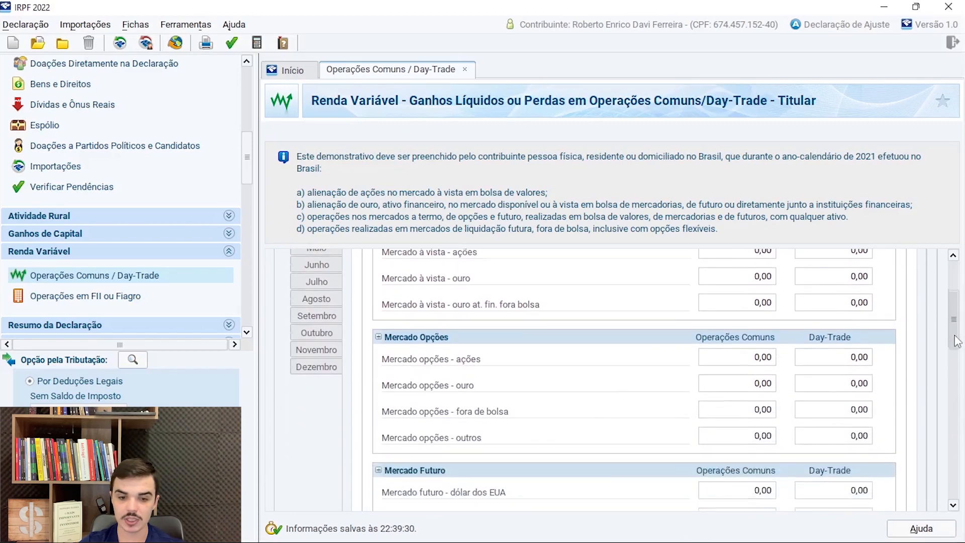
pyautogui.scroll(-1, 490, 455)
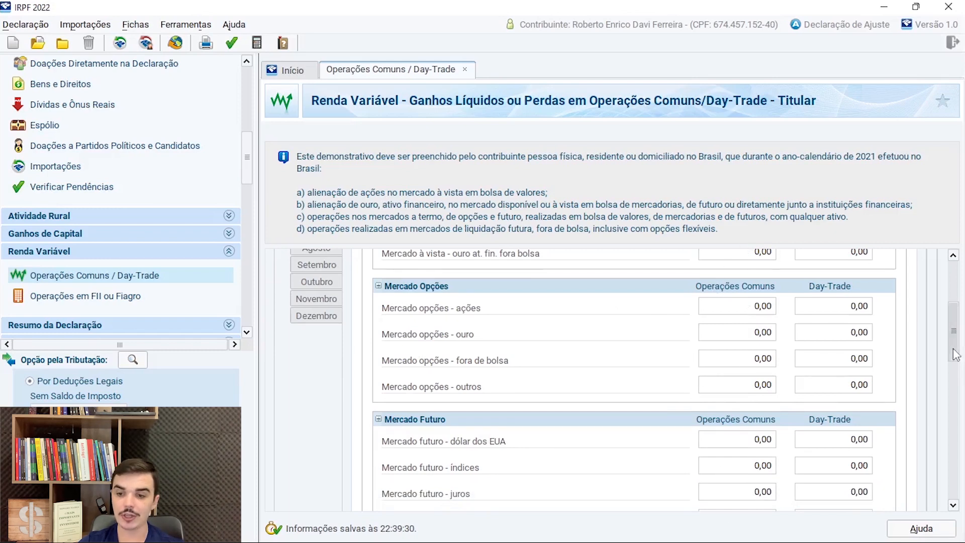
pyautogui.scroll(6, 953, 327)
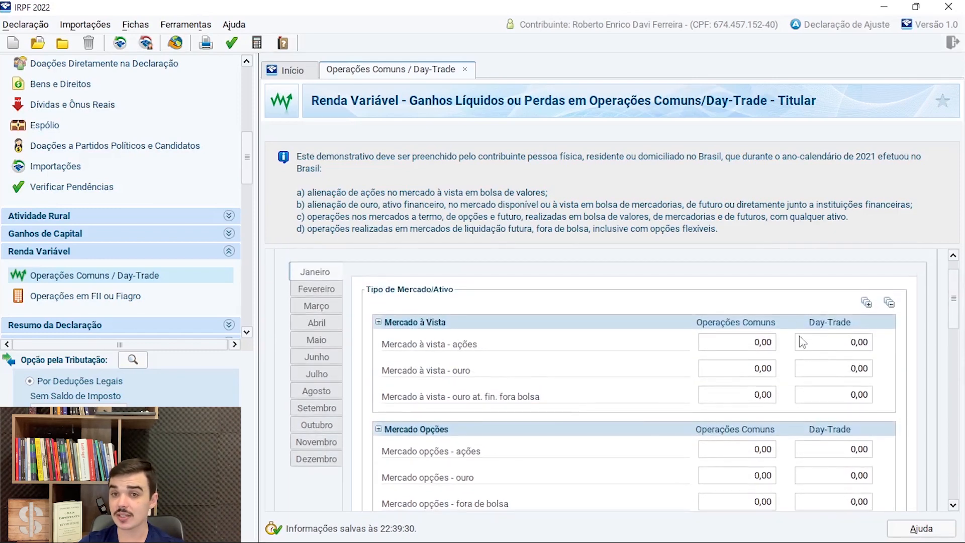
pyautogui.moveTo(957, 313); pyautogui.dragTo(961, 437)
pyautogui.scroll(2, 905, 401)
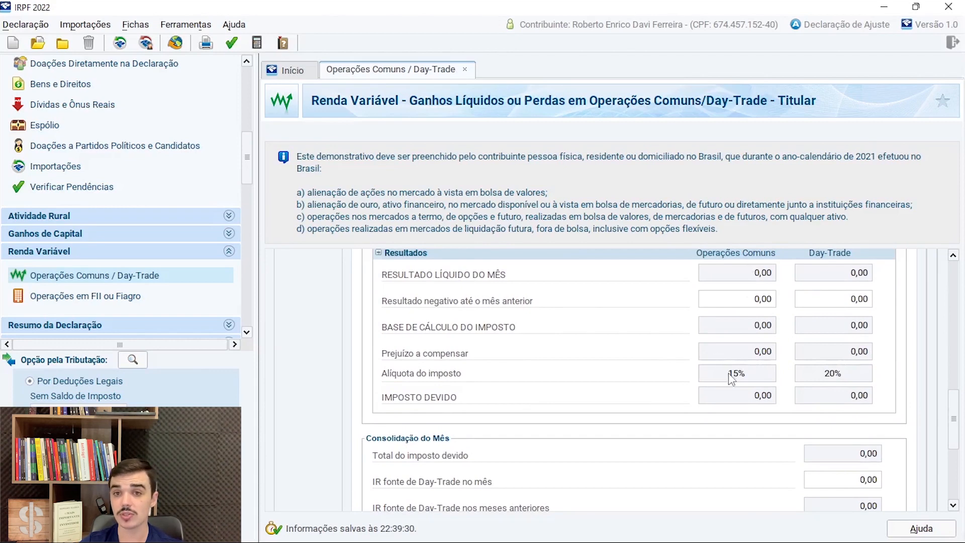
pyautogui.moveTo(954, 437); pyautogui.dragTo(945, 326)
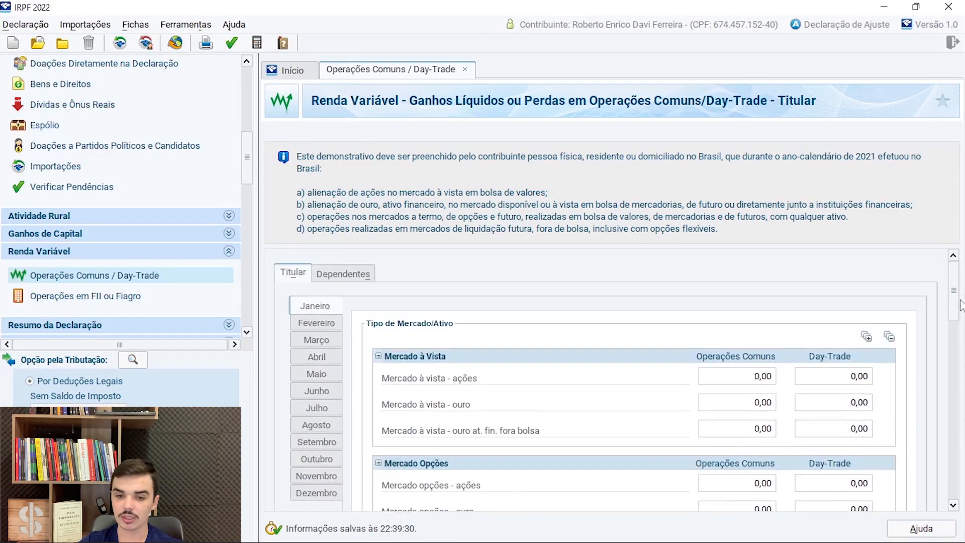
# Enter a January day-trade result of 200,00 for Mercado à vista - ações
pyautogui.click(850, 382)
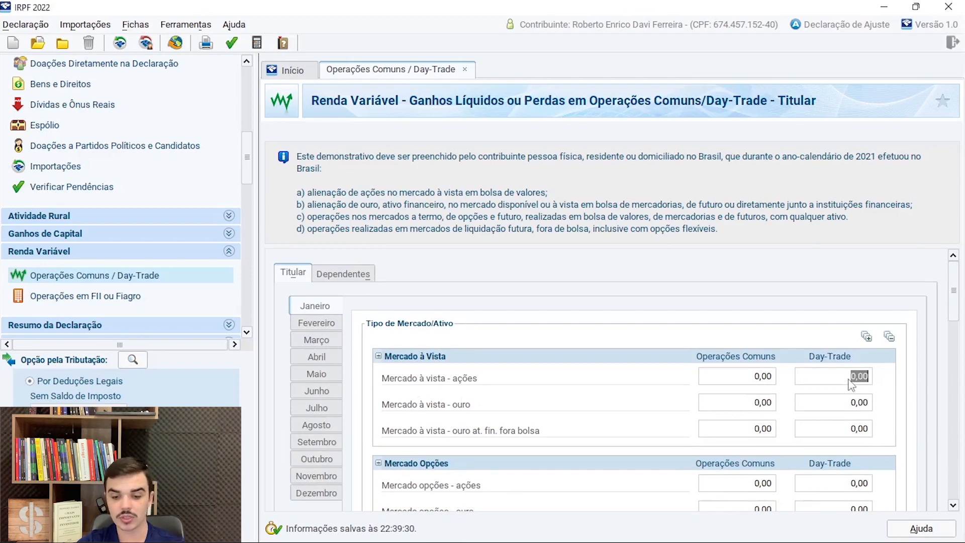
pyautogui.write('200')
pyautogui.press('Tab')
# Set January's IR fonte de Day-Trade no mês to 0,50 in Consolidação do Mês
pyautogui.moveTo(954, 301); pyautogui.dragTo(961, 413)
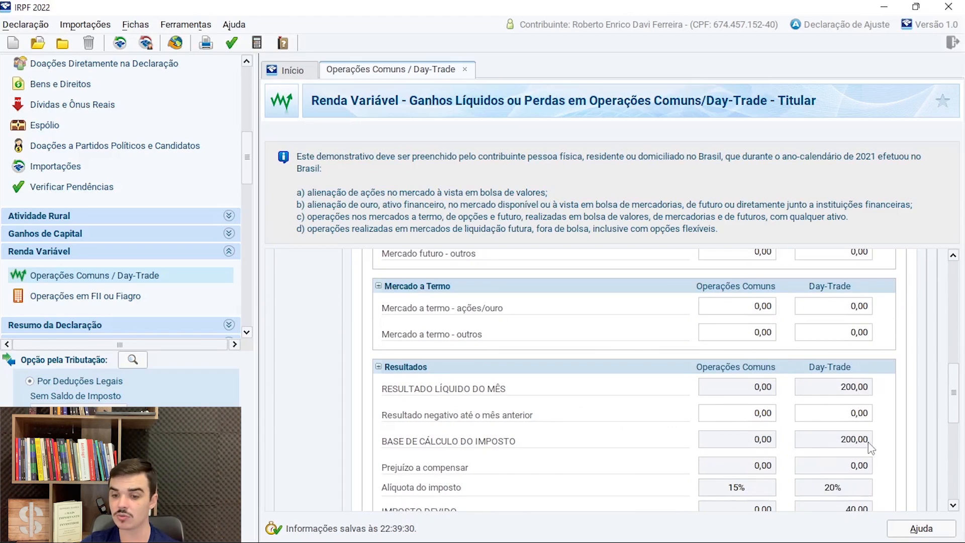
pyautogui.scroll(-3, 942, 435)
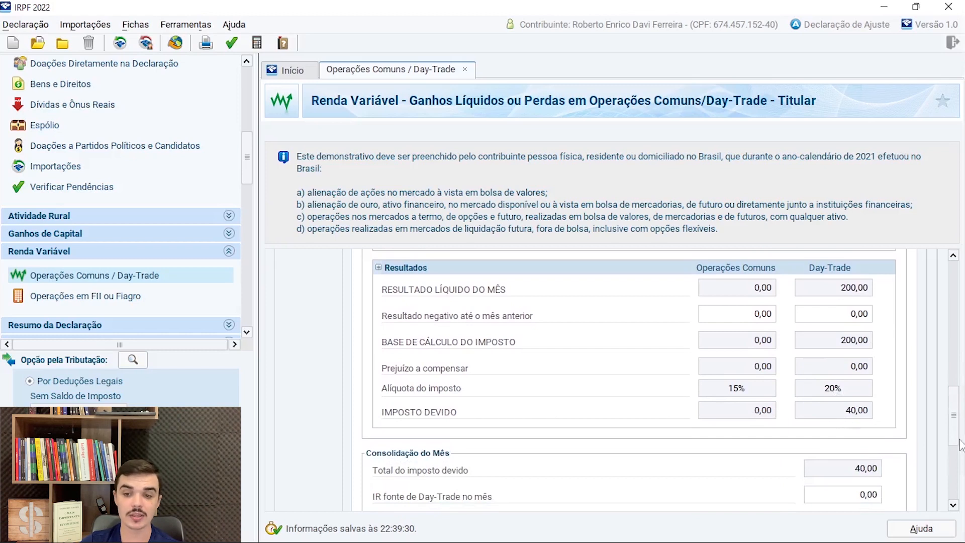
pyautogui.scroll(-4, 962, 427)
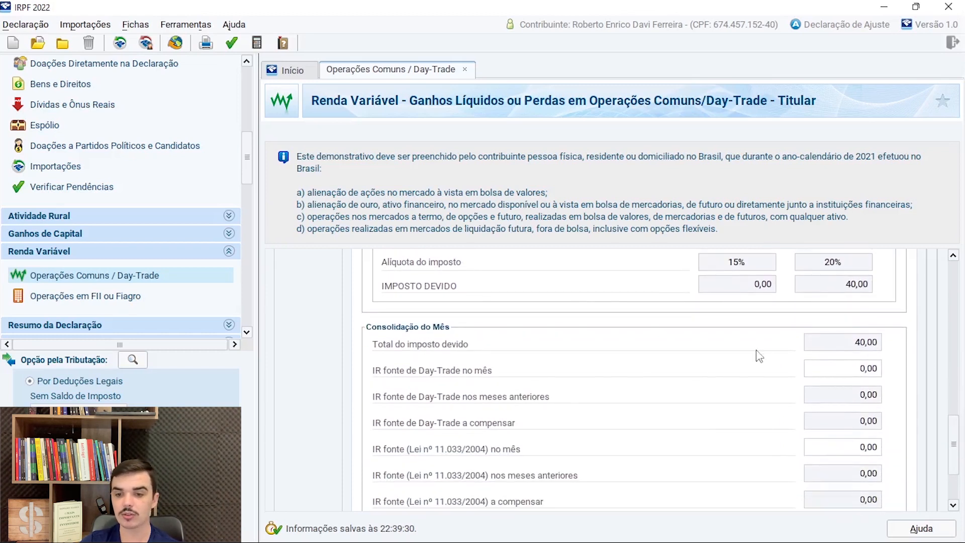
pyautogui.click(848, 351)
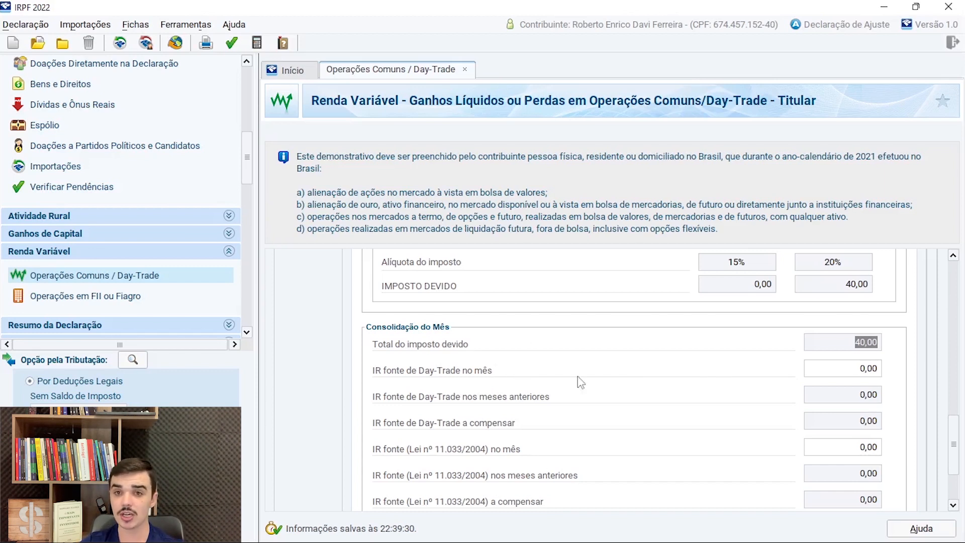
pyautogui.click(864, 370)
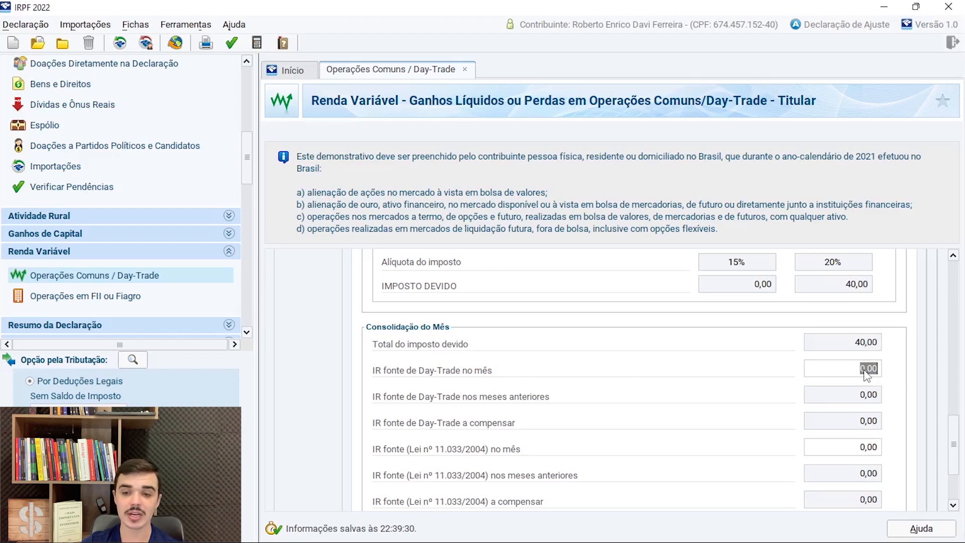
pyautogui.write('50')
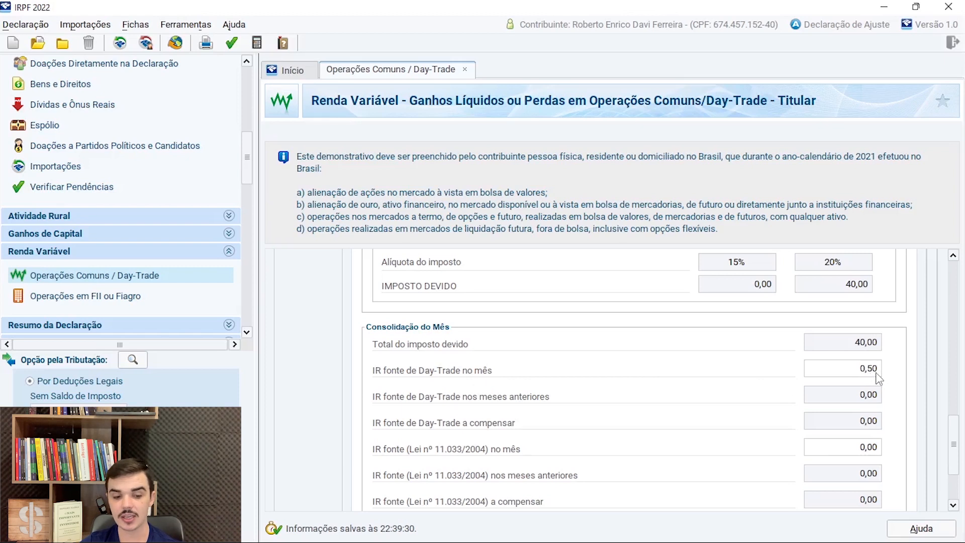
pyautogui.press('Tab')
# Set January's Imposto pago to 40,00 in Consolidação do Mês
pyautogui.moveTo(954, 428); pyautogui.dragTo(954, 453)
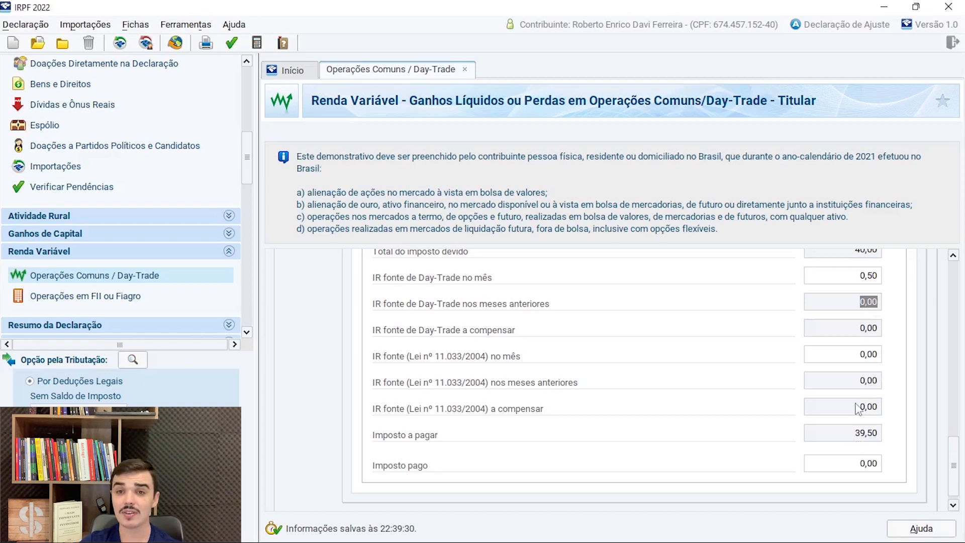
pyautogui.click(873, 469)
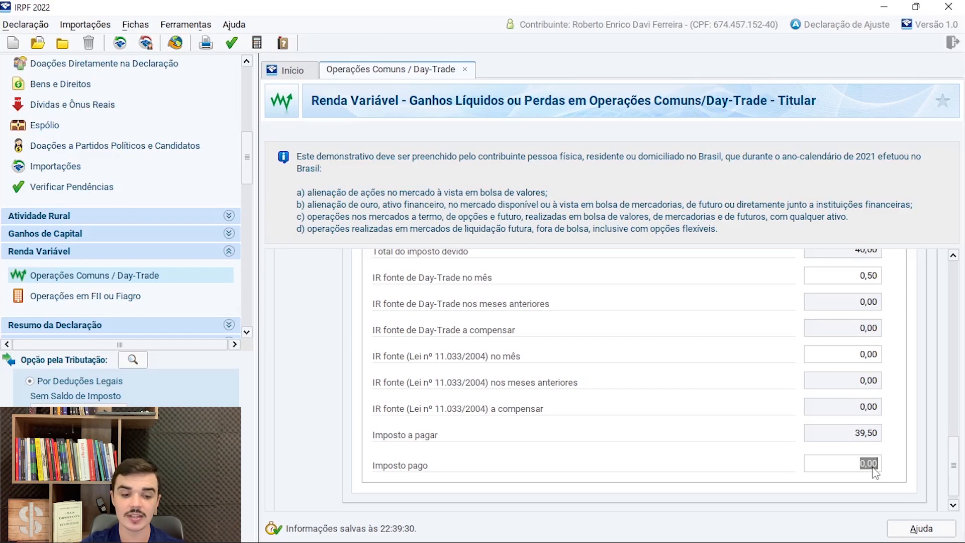
pyautogui.write('40')
pyautogui.press('Tab')
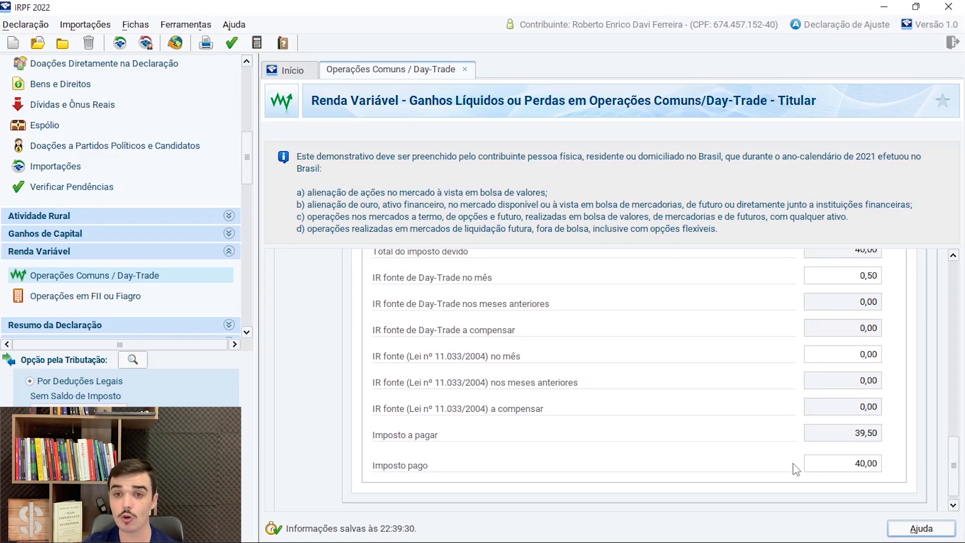
# Enter a March day-trade result of -150,00 for Mercado à vista - ações and check the month's Prejuízo a compensar
pyautogui.scroll(5, 854, 457)
pyautogui.scroll(-2, 904, 447)
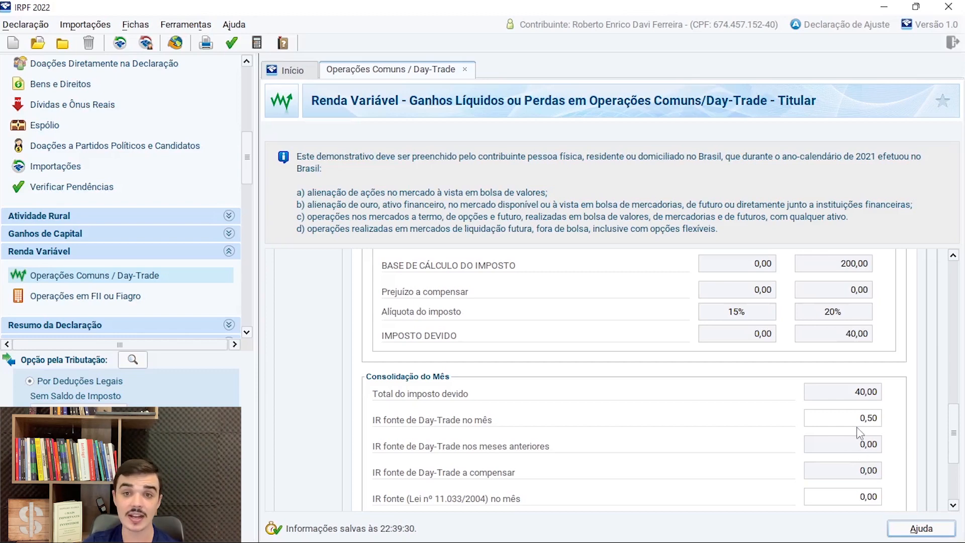
pyautogui.scroll(10, 856, 426)
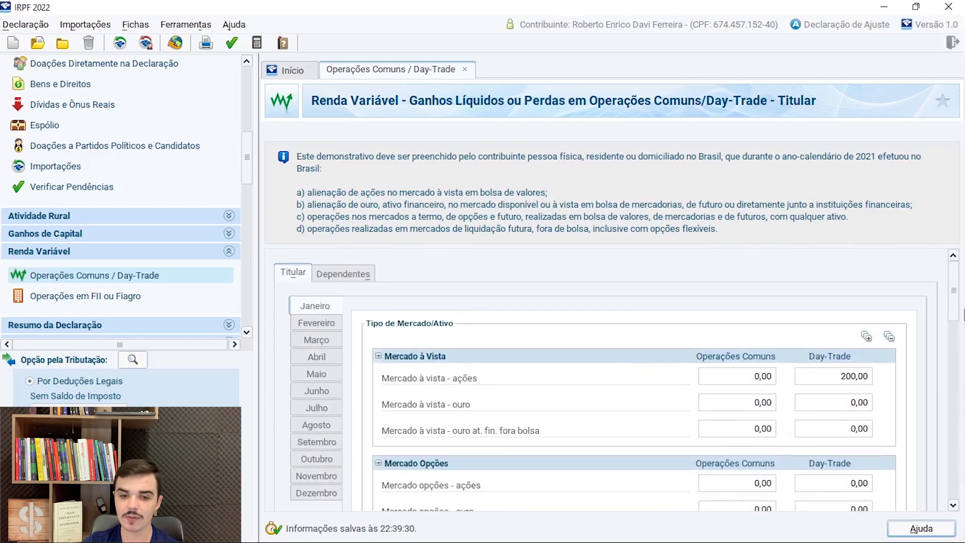
pyautogui.click(322, 345)
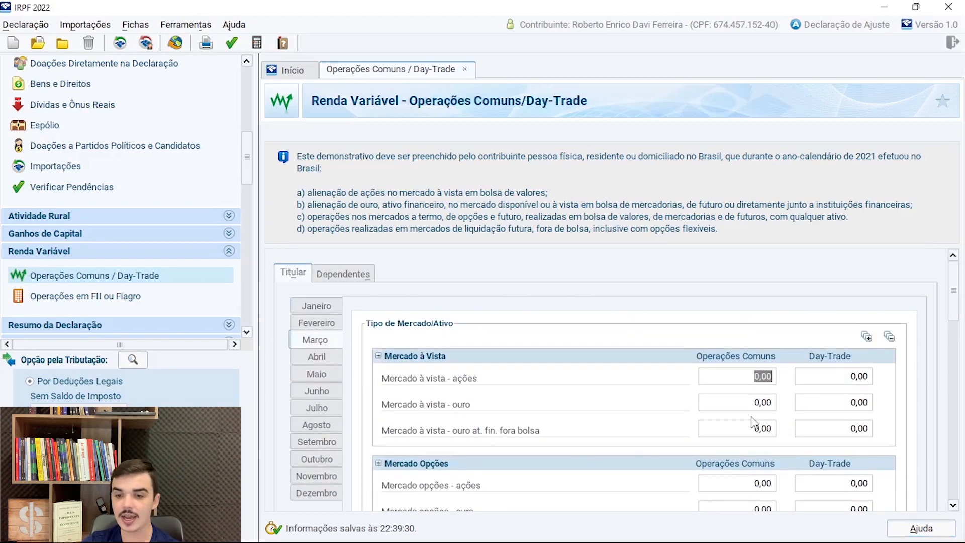
pyautogui.click(859, 382)
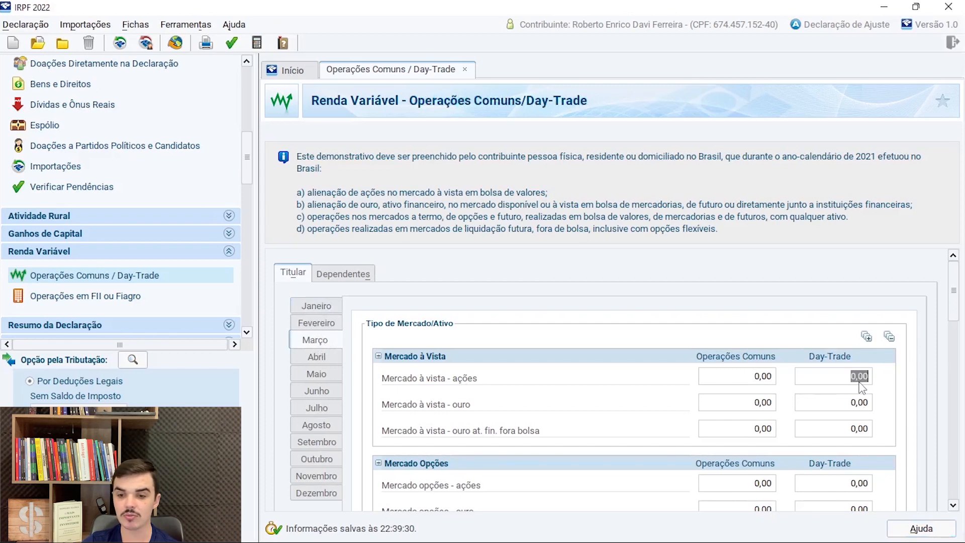
pyautogui.press('BackSpace')
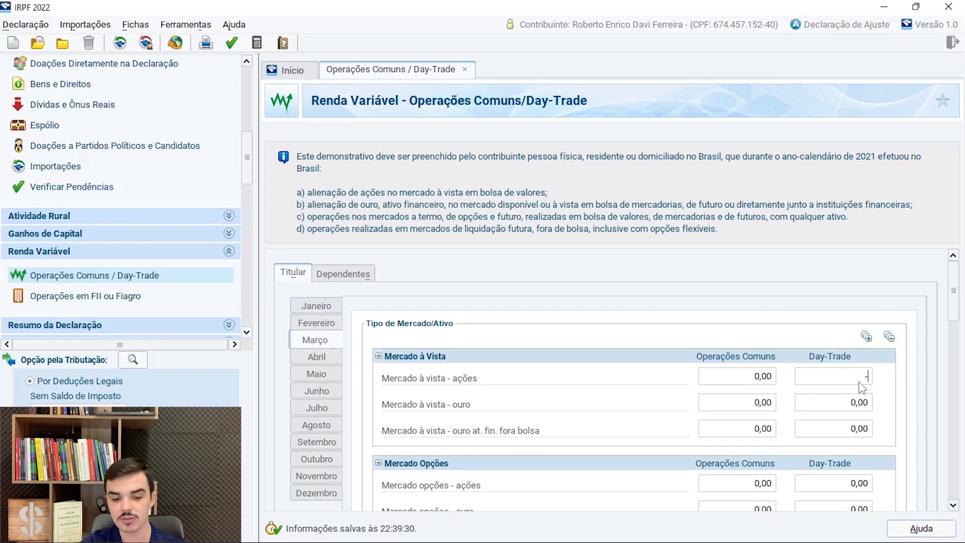
pyautogui.write('-150')
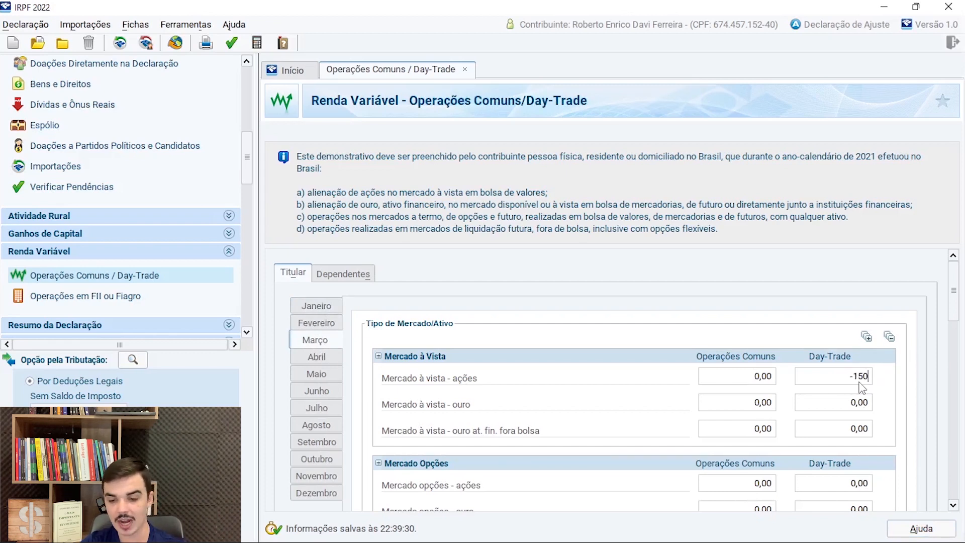
pyautogui.press('Tab')
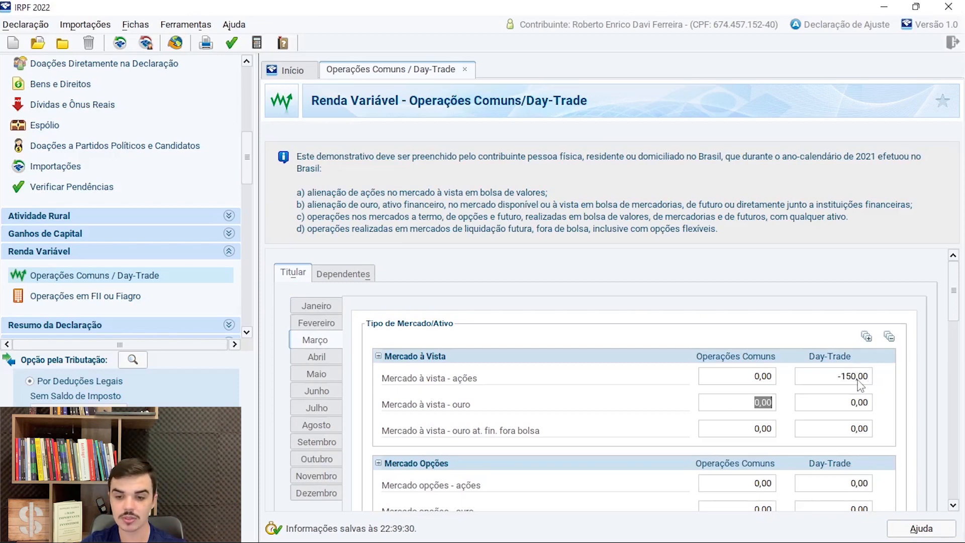
pyautogui.scroll(-10, 957, 306)
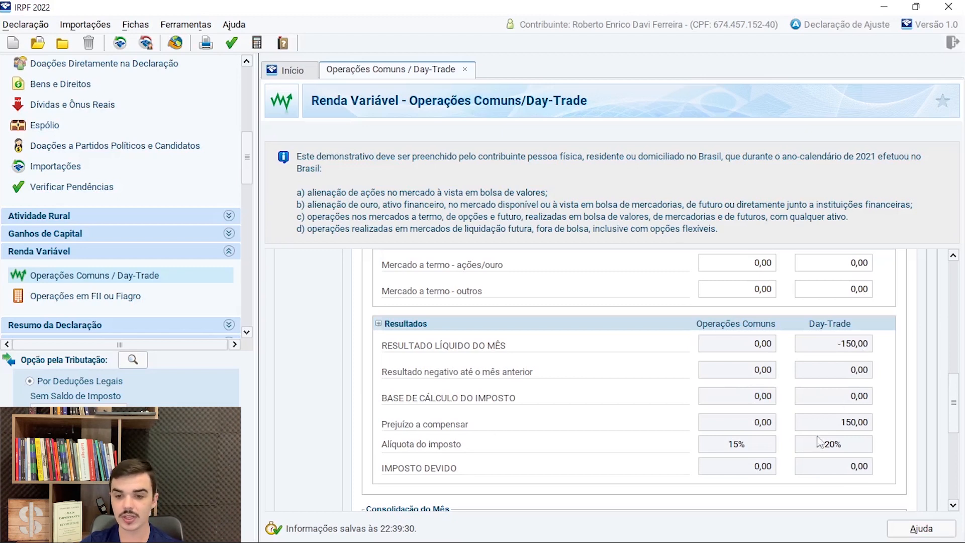
pyautogui.doubleClick(855, 425)
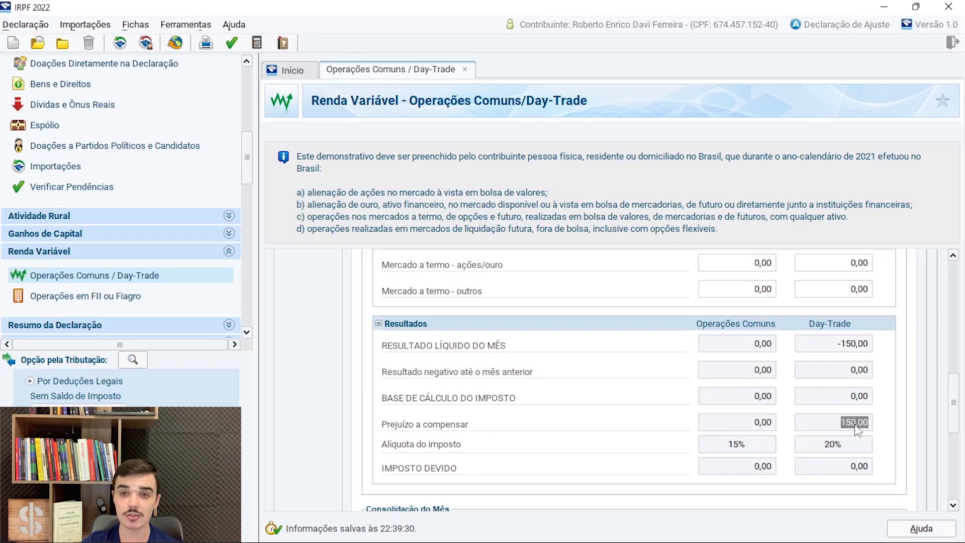
pyautogui.scroll(-5, 958, 409)
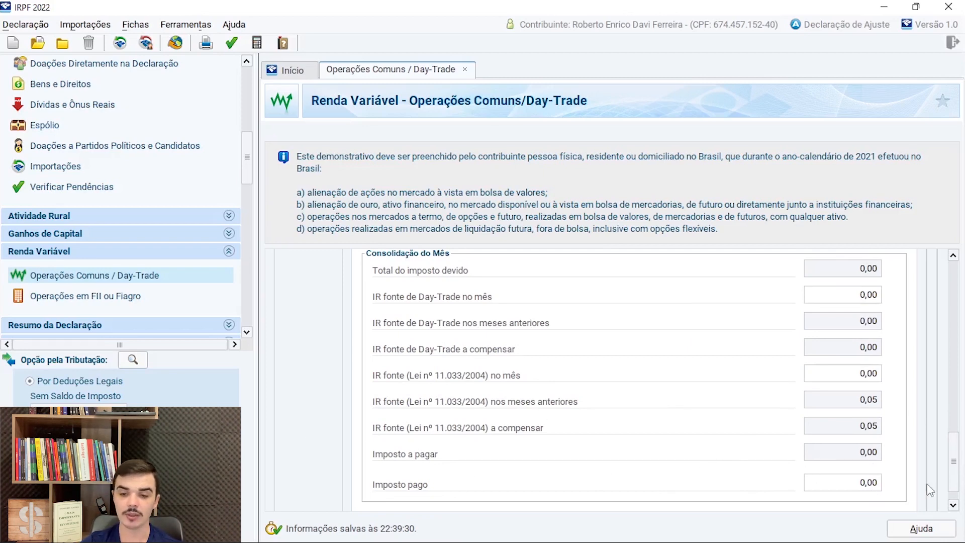
# Enter a July day-trade result of 500,00 for Mercado à vista - ações and check the month's Resultados
pyautogui.moveTo(953, 491); pyautogui.dragTo(957, 314)
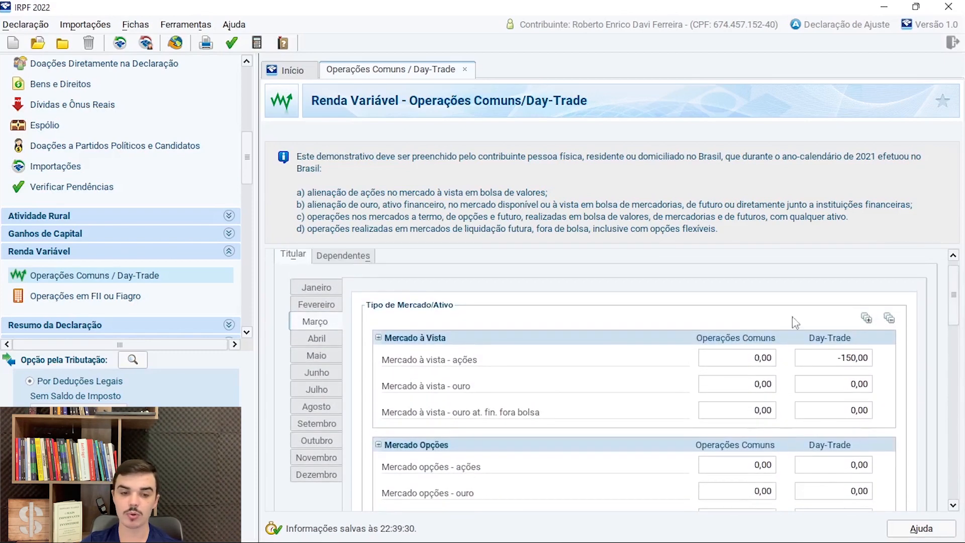
pyautogui.click(324, 392)
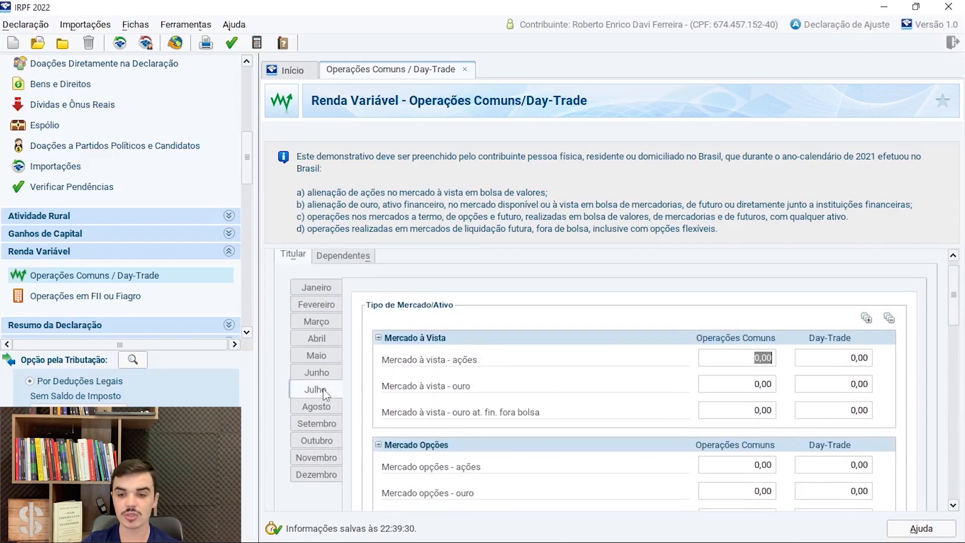
pyautogui.click(863, 366)
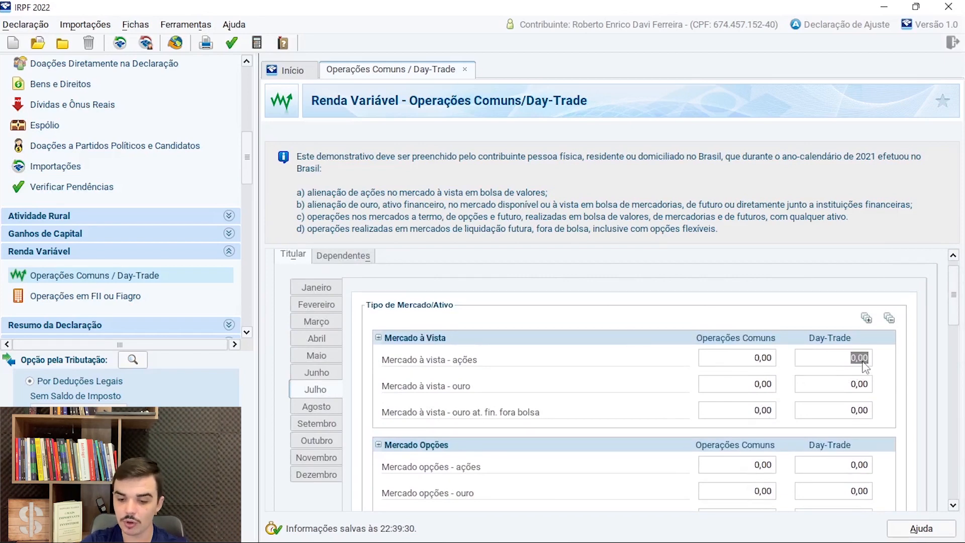
pyautogui.write('500')
pyautogui.press('Tab')
pyautogui.moveTo(957, 313); pyautogui.dragTo(957, 319)
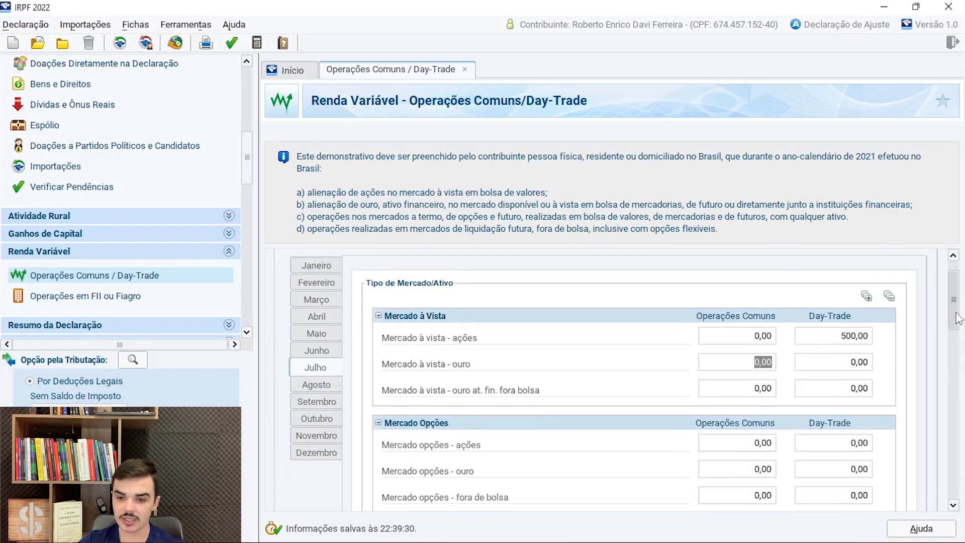
pyautogui.scroll(-10, 372, 345)
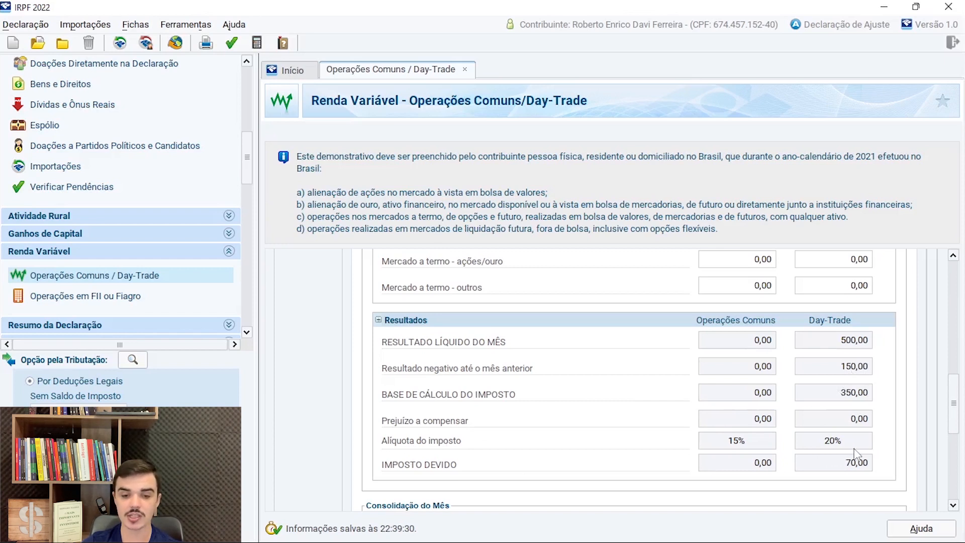
# Set July's IR fonte de Day-Trade no mês to 1,00 in Consolidação do Mês and open the Imposto pago value for editing
pyautogui.doubleClick(855, 462)
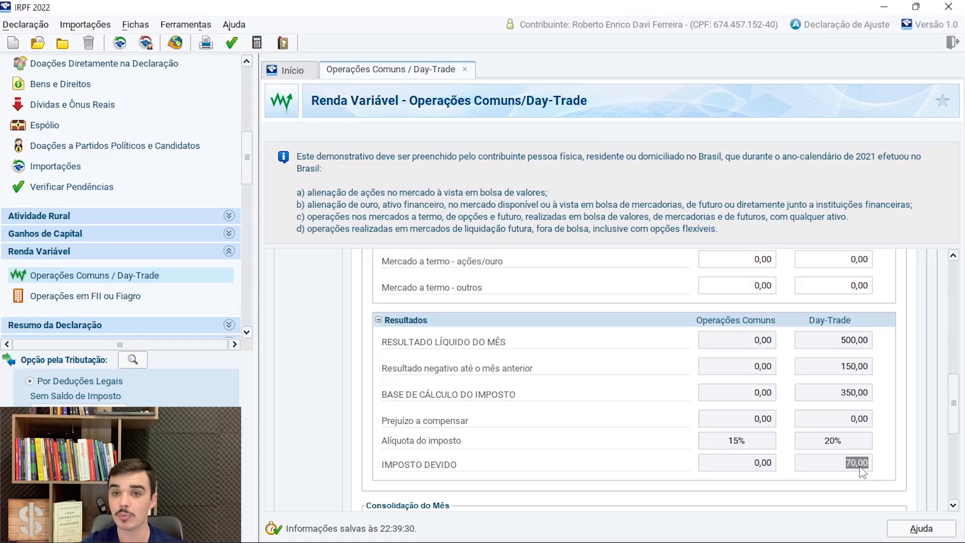
pyautogui.moveTo(953, 403); pyautogui.dragTo(953, 447)
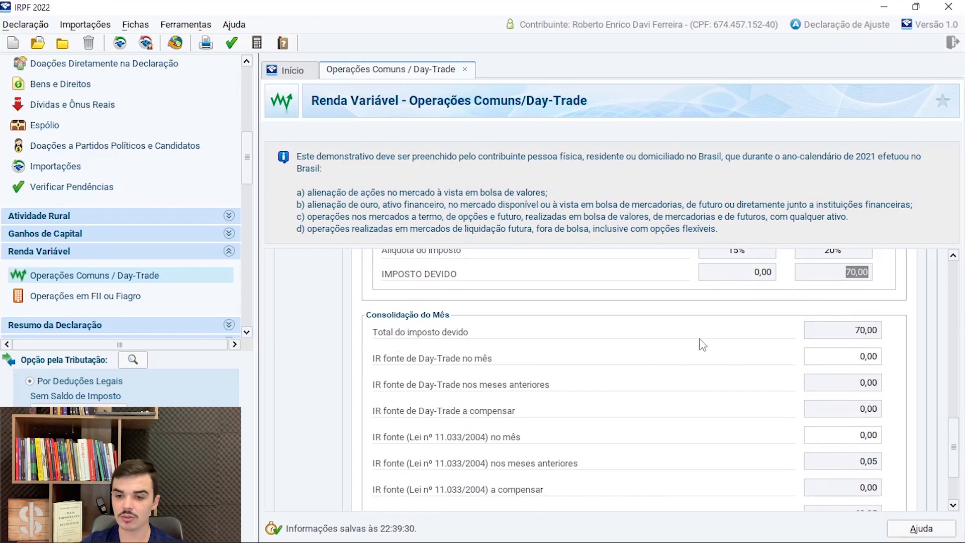
pyautogui.click(860, 359)
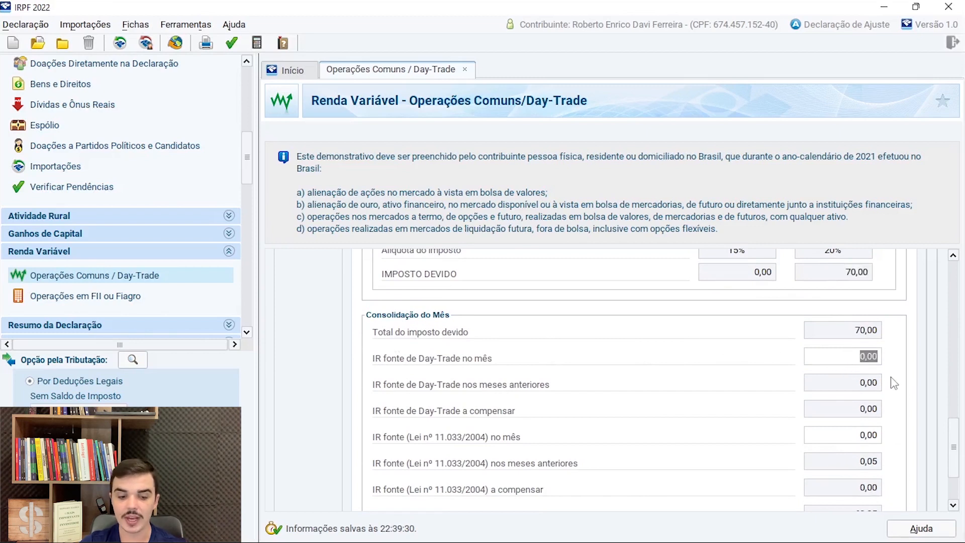
pyautogui.write('1')
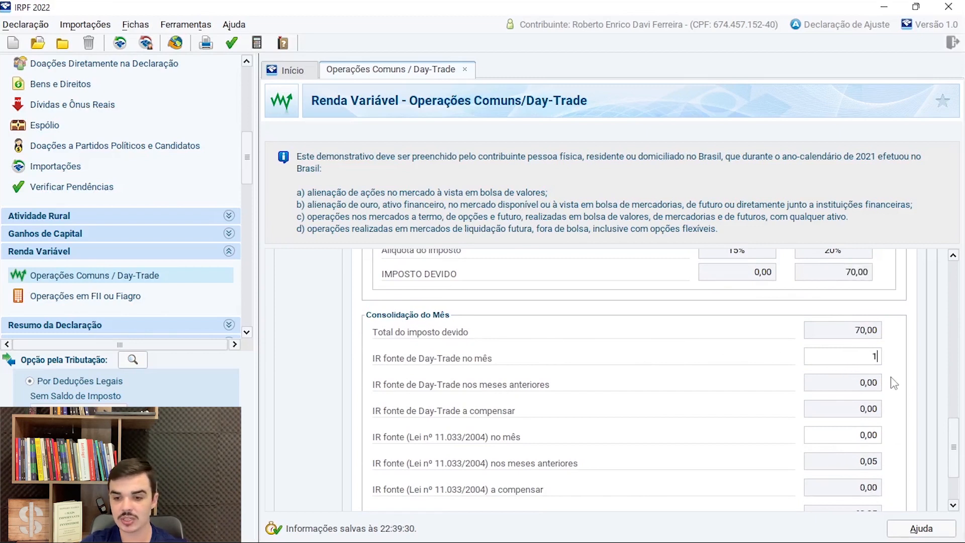
pyautogui.press('Tab')
pyautogui.scroll(-3, 849, 412)
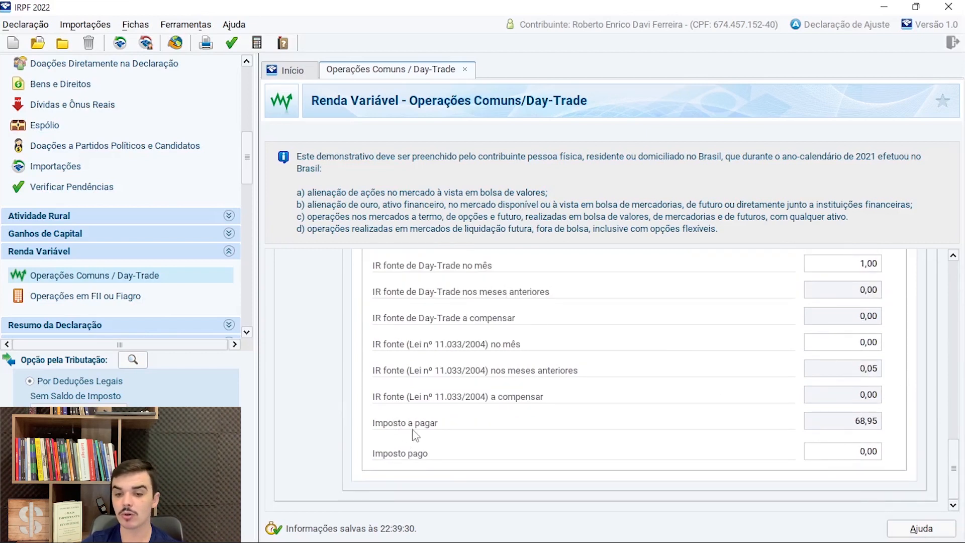
pyautogui.click(873, 452)
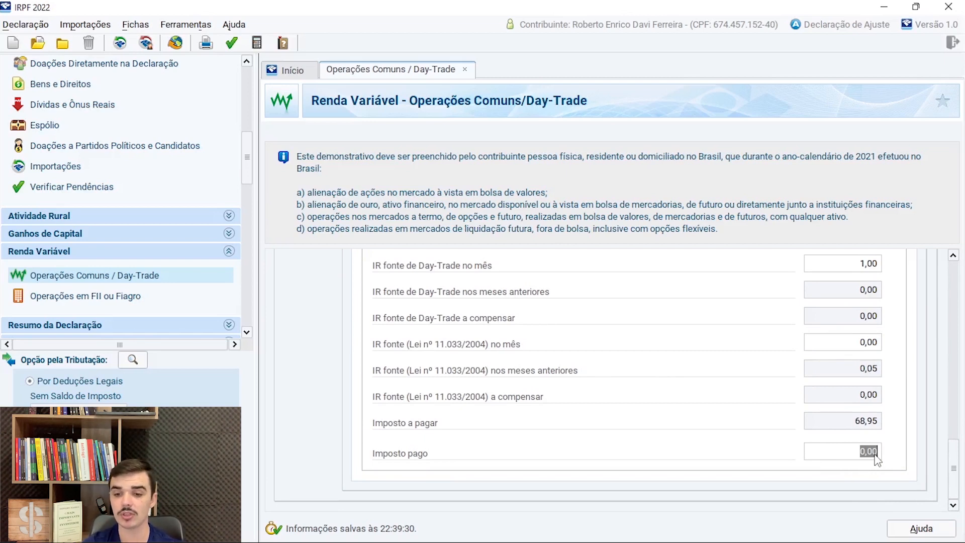
# Enter a December day-trade result of 1.000,00 for Mercado à vista - ações and check the month's Resultados
pyautogui.scroll(15, 603, 433)
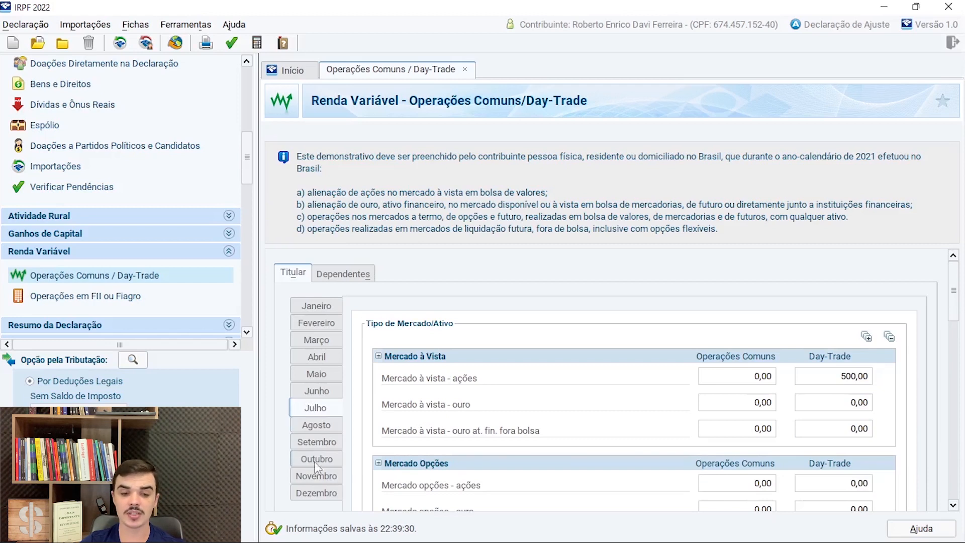
pyautogui.click(318, 493)
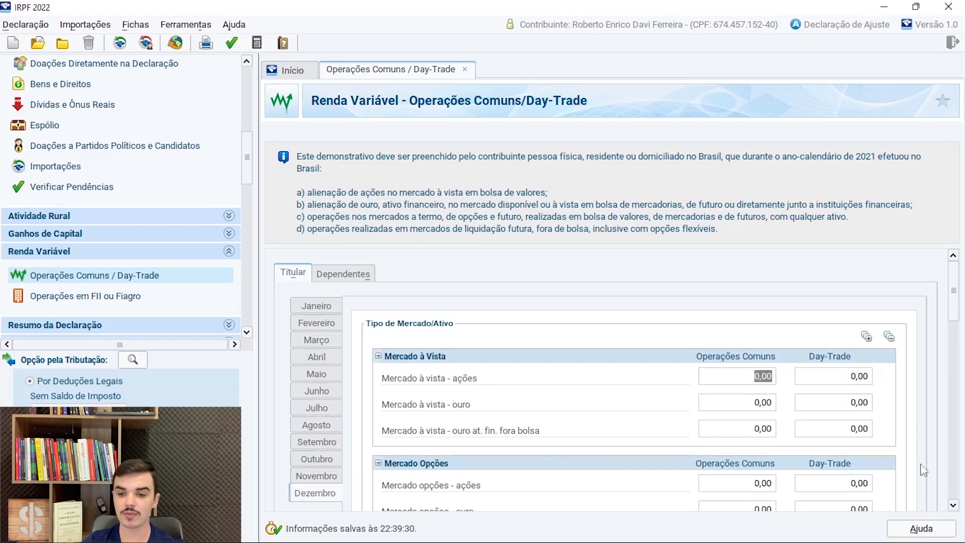
pyautogui.click(862, 382)
pyautogui.write('1000')
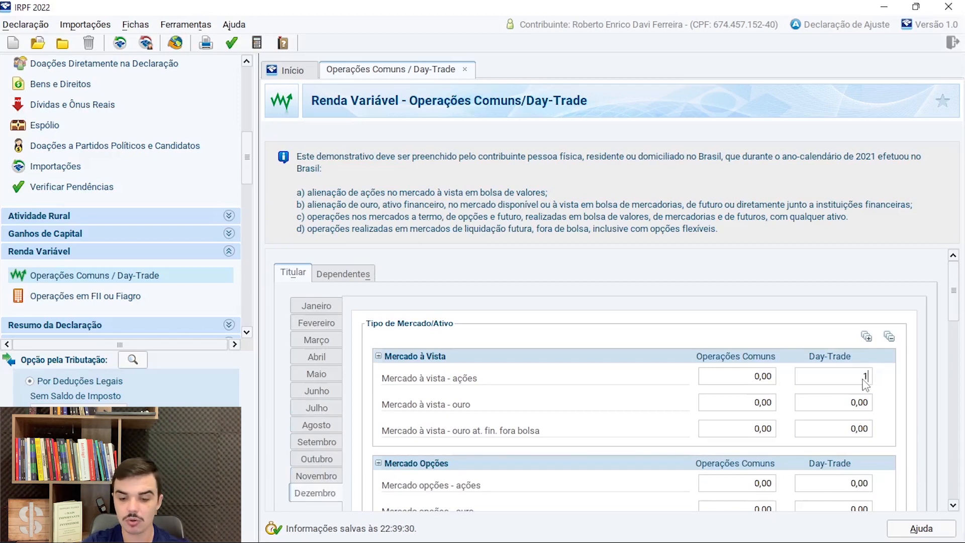
pyautogui.moveTo(953, 291); pyautogui.dragTo(960, 408)
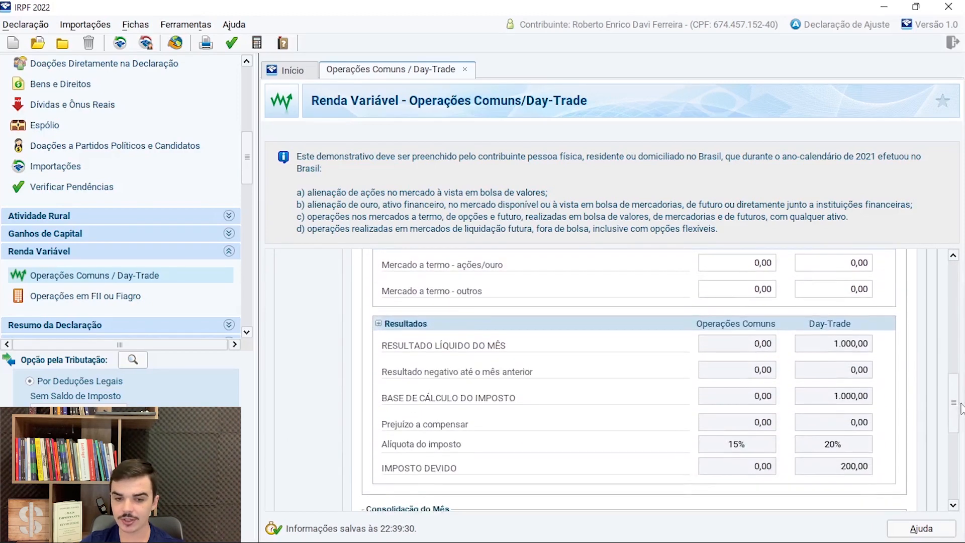
pyautogui.click(860, 346)
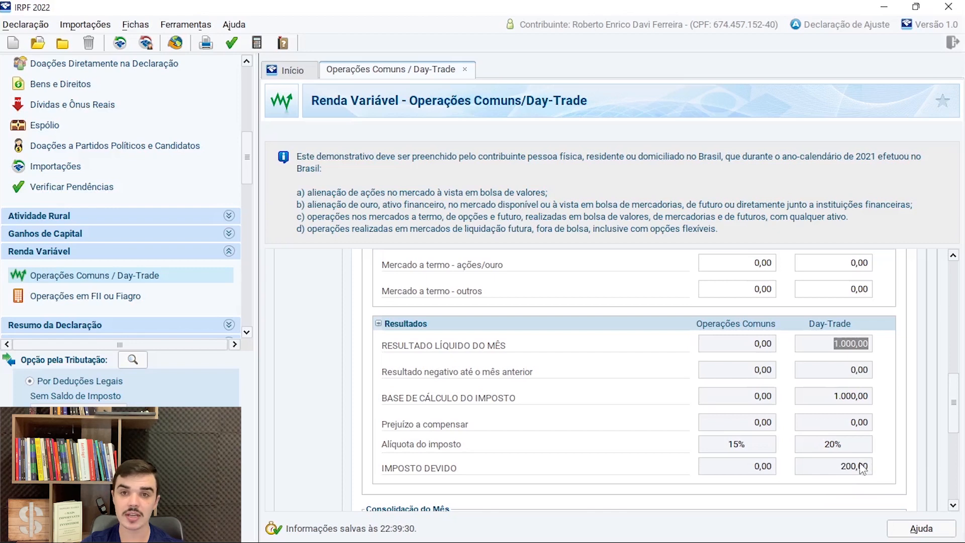
# Set December's IR fonte de Day-Trade no mês to 2,00 in Consolidação do Mês
pyautogui.scroll(-5, 463, 338)
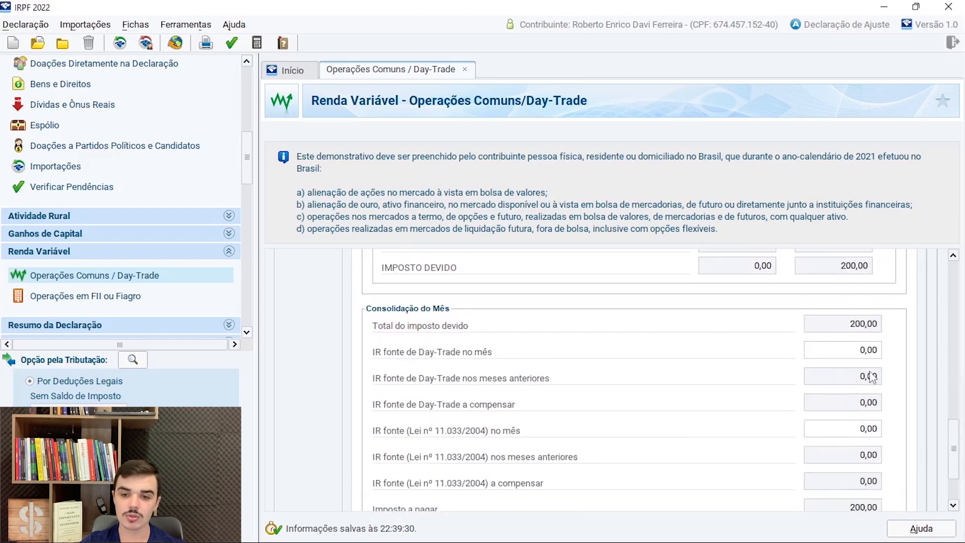
pyautogui.click(861, 353)
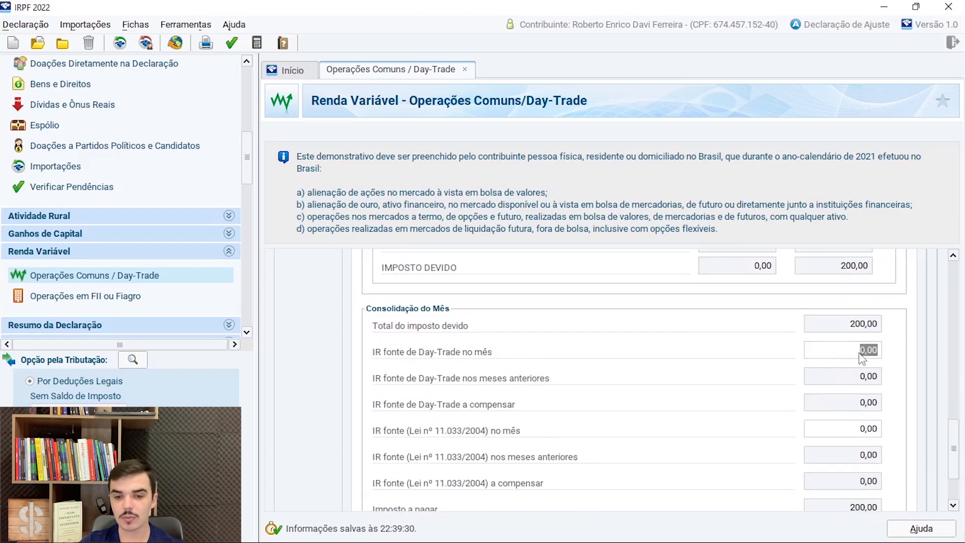
pyautogui.write('2')
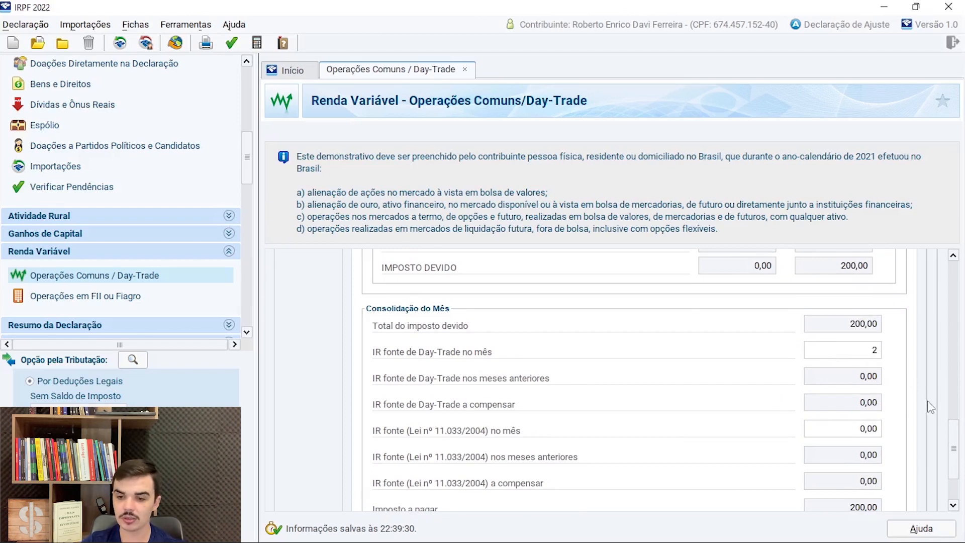
pyautogui.scroll(-3, 901, 371)
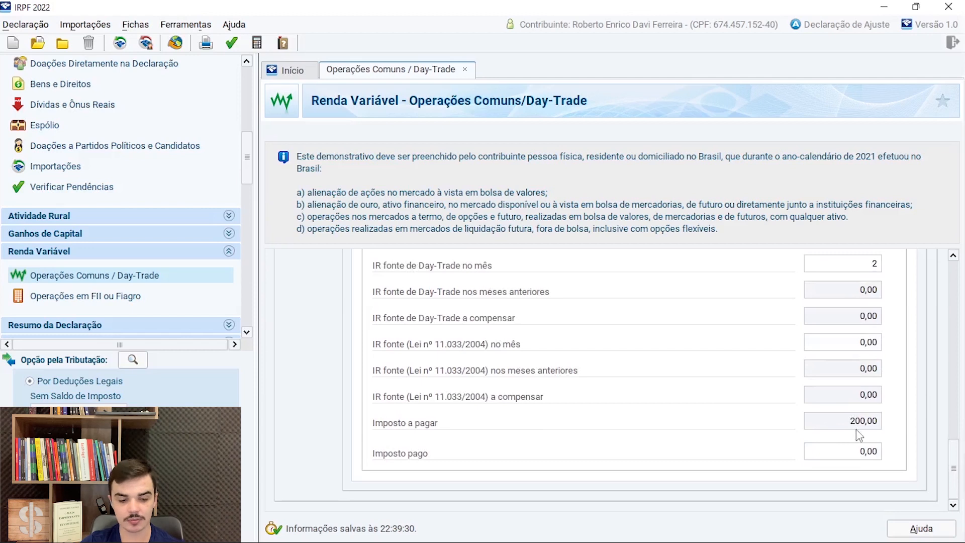
pyautogui.press('Tab')
# Set December's Imposto pago to 198,00 in Consolidação do Mês
pyautogui.click(865, 452)
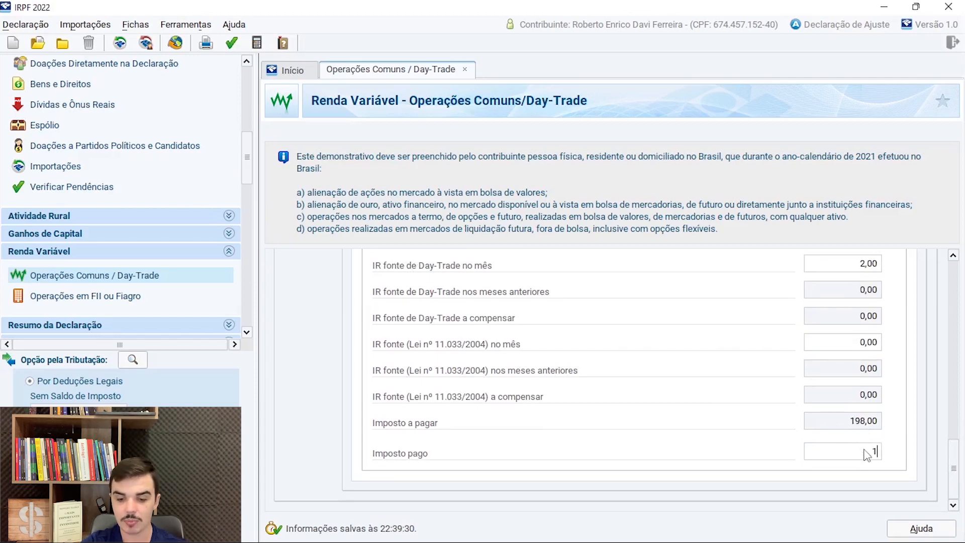
pyautogui.write('198')
pyautogui.press('Tab')
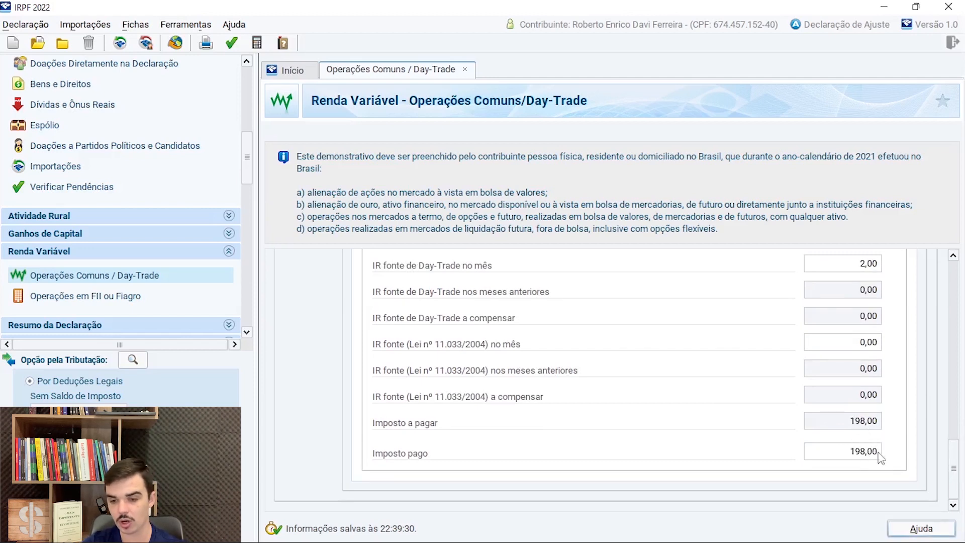
# Review December's market-type sections and compare the Operações Comuns and Day-Trade entries for Mercado à vista - ações
pyautogui.scroll(5, 957, 437)
pyautogui.moveTo(958, 430); pyautogui.dragTo(956, 308)
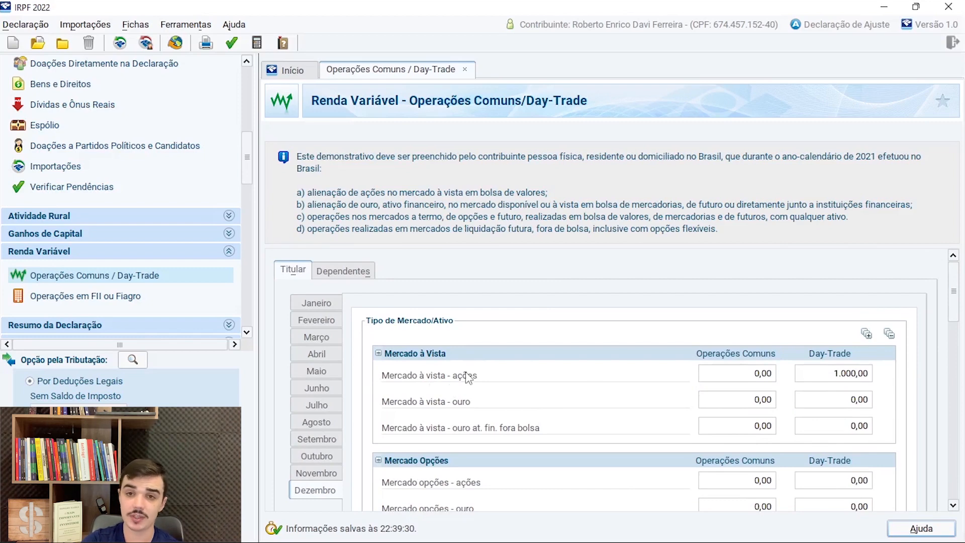
pyautogui.scroll(-10, 468, 378)
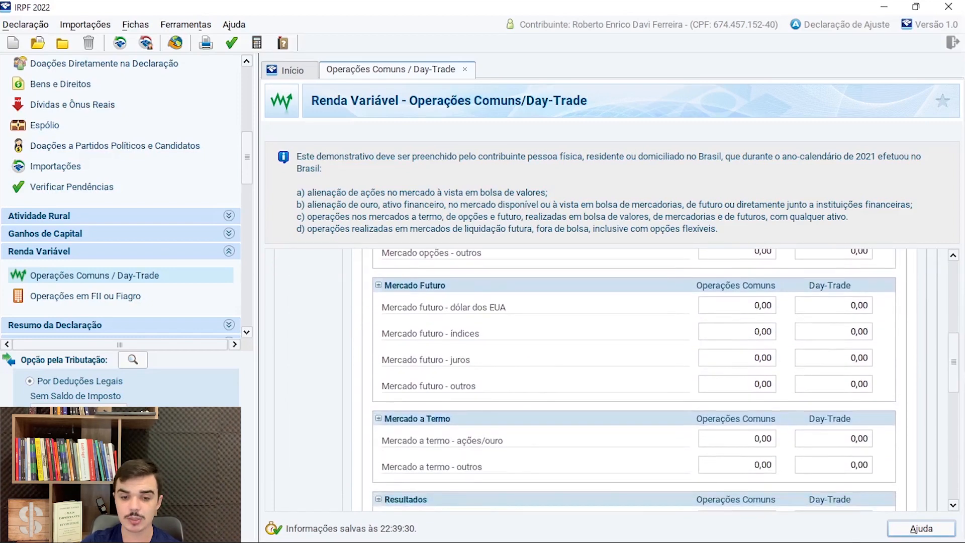
pyautogui.scroll(-2, 653, 379)
pyautogui.scroll(6, 653, 379)
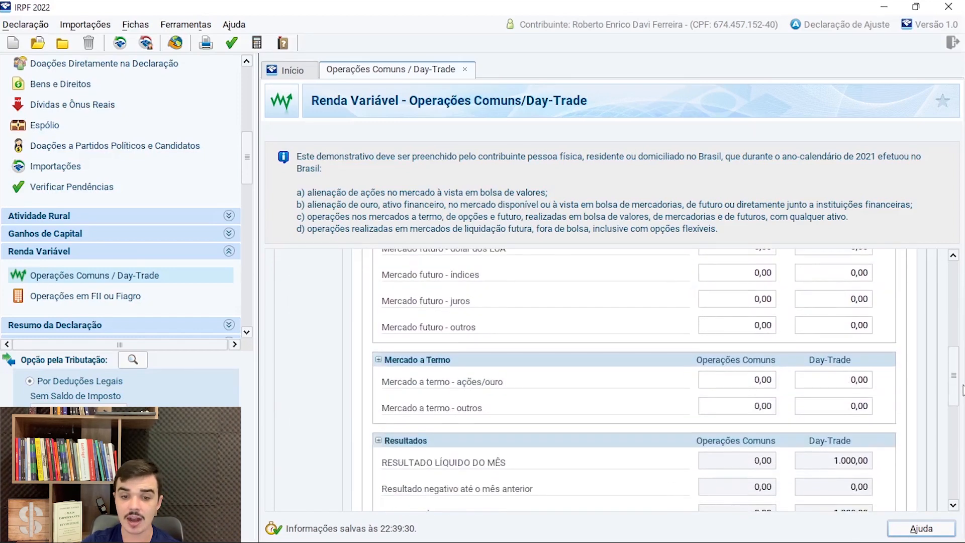
pyautogui.scroll(8, 653, 380)
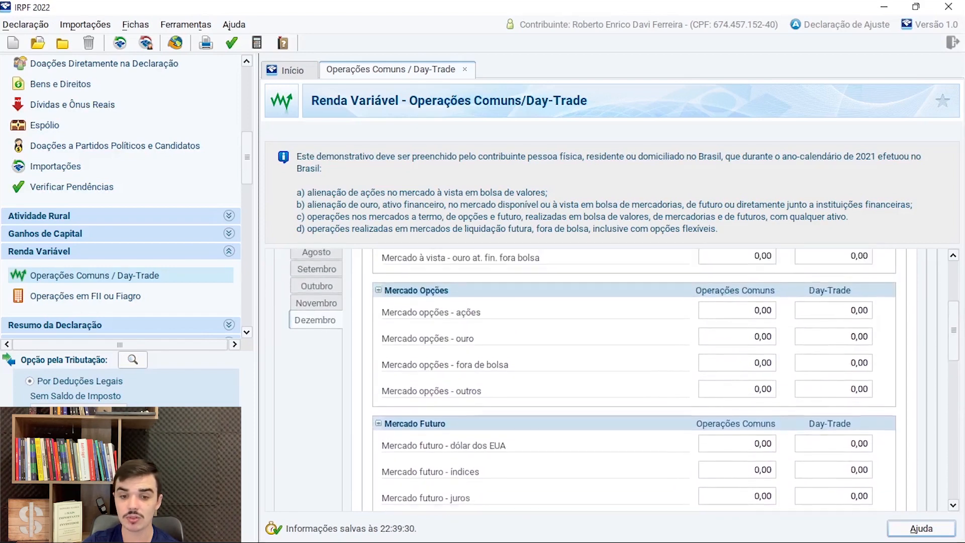
pyautogui.scroll(2, 654, 379)
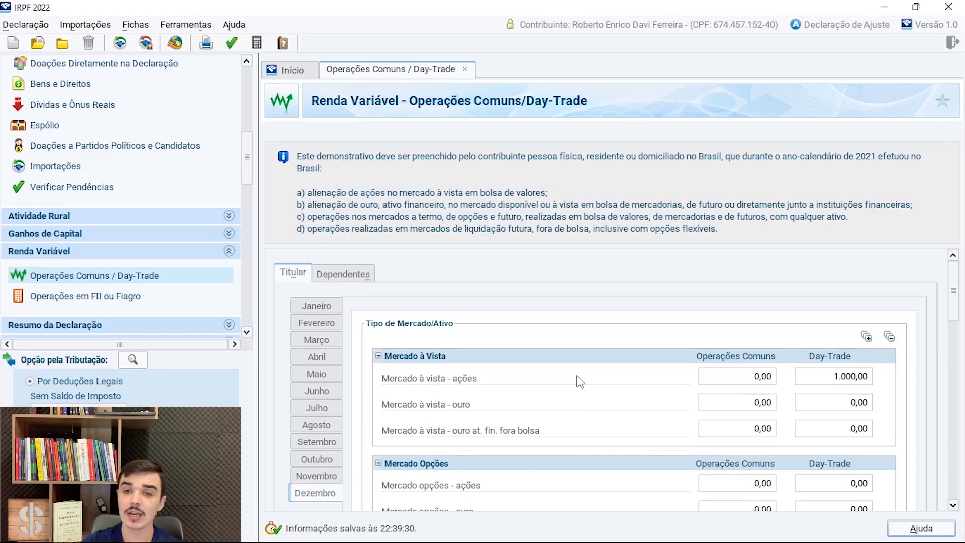
pyautogui.click(761, 377)
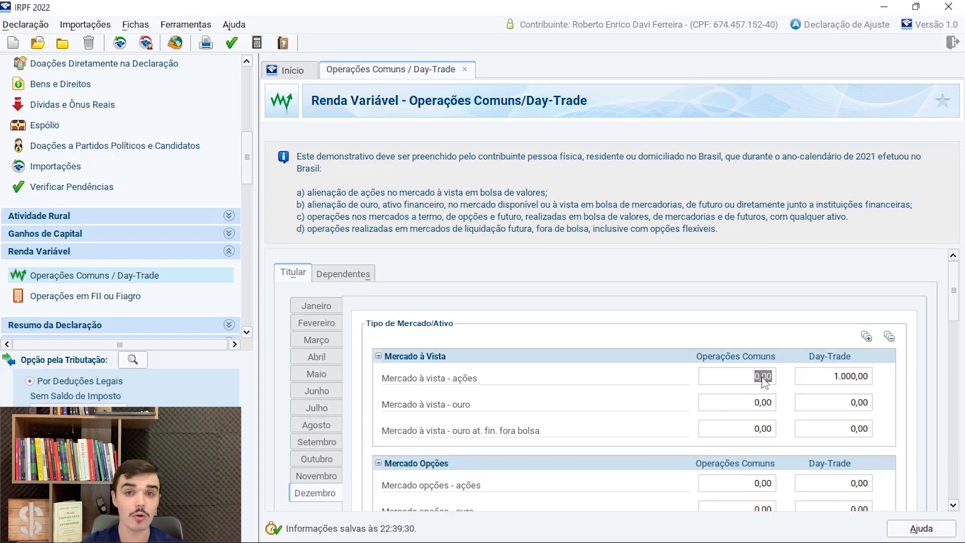
pyautogui.click(834, 380)
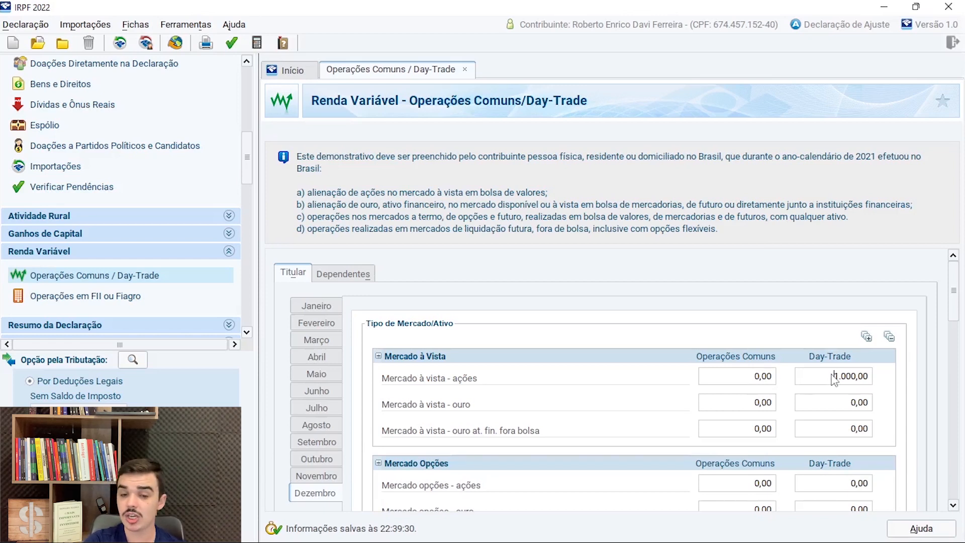